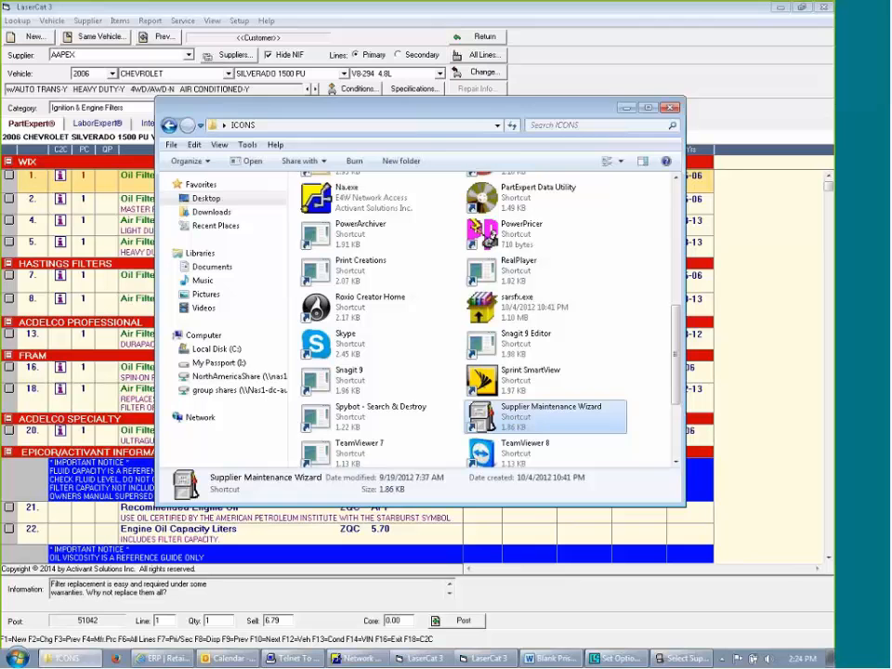
# Switch to the Telnet terminal emulator and open Maintain Catalog Line & Price Code Plans (CTLINE) from the Catalog Setup Menu
pyautogui.moveTo(889, 33); pyautogui.dragTo(322, 189)
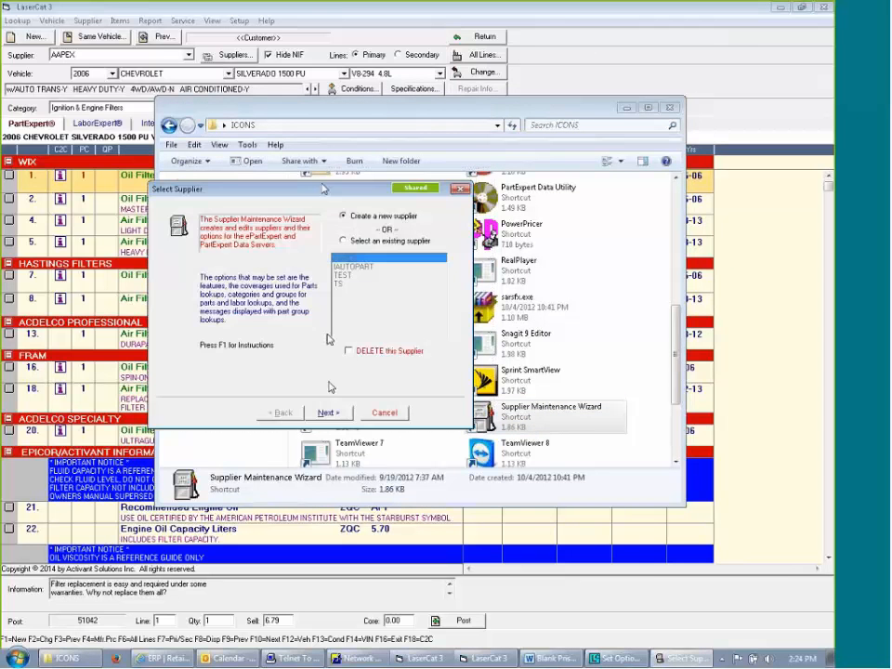
pyautogui.click(295, 657)
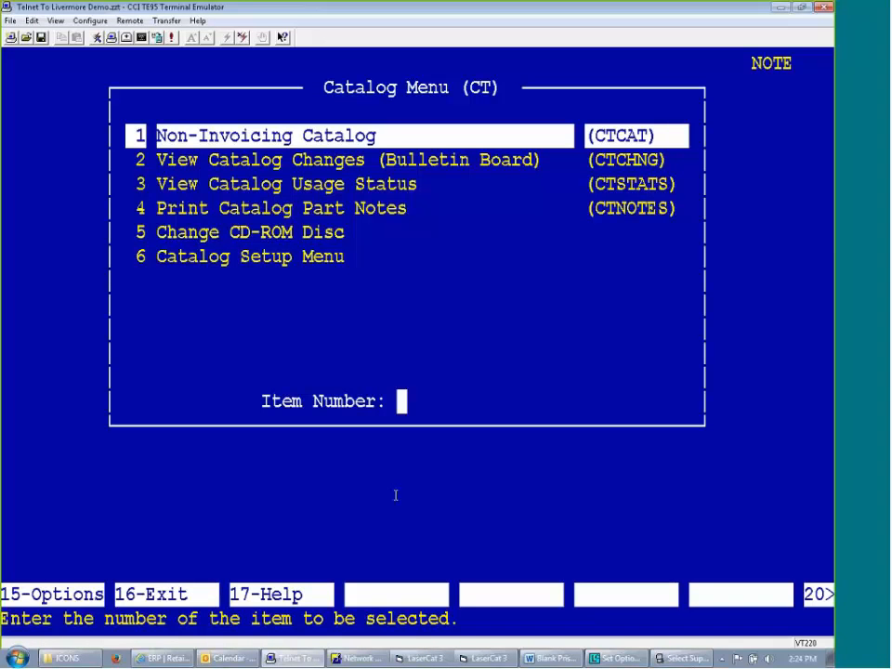
pyautogui.write('6')
pyautogui.press('Return')
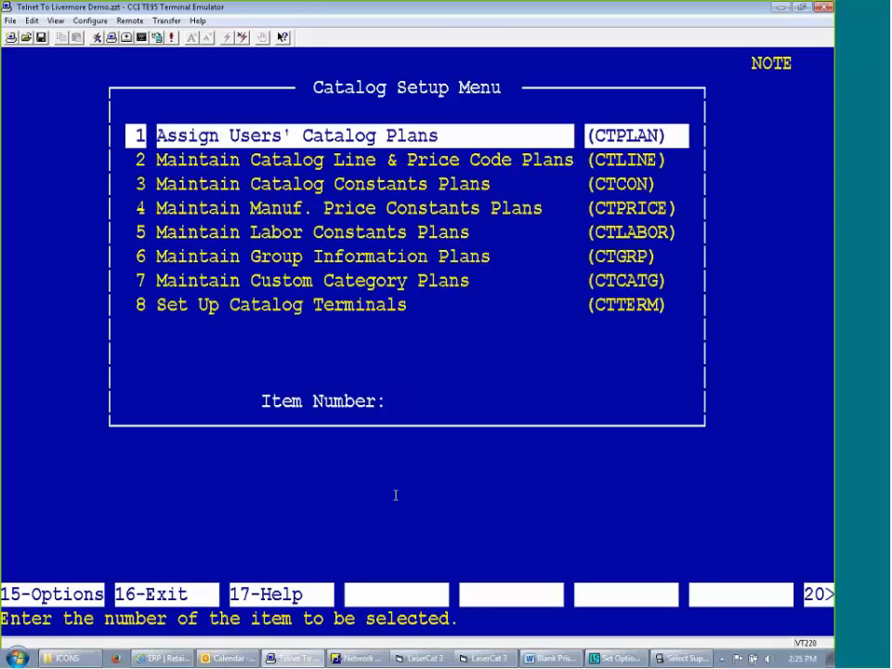
pyautogui.press('Down')
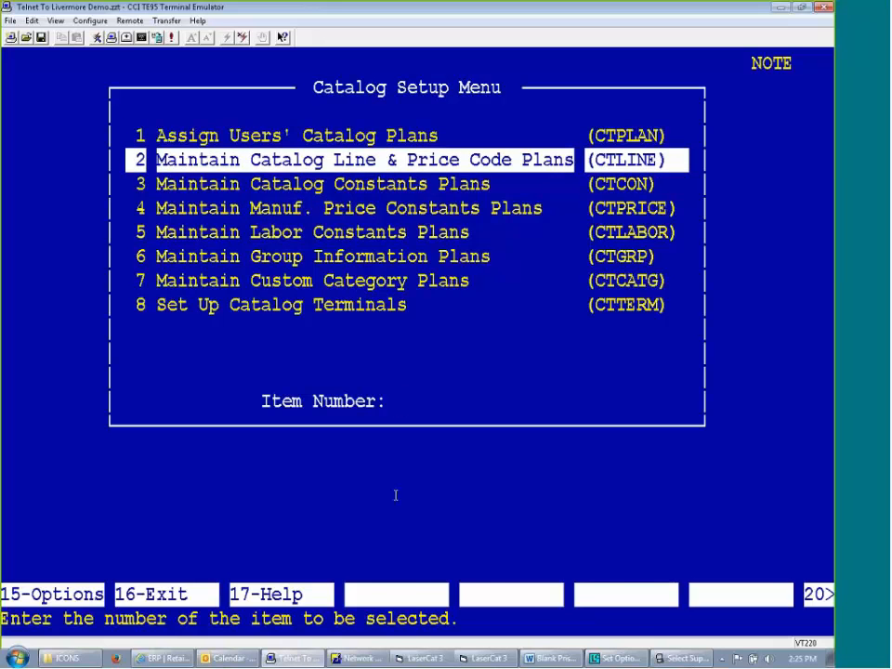
pyautogui.press('Return')
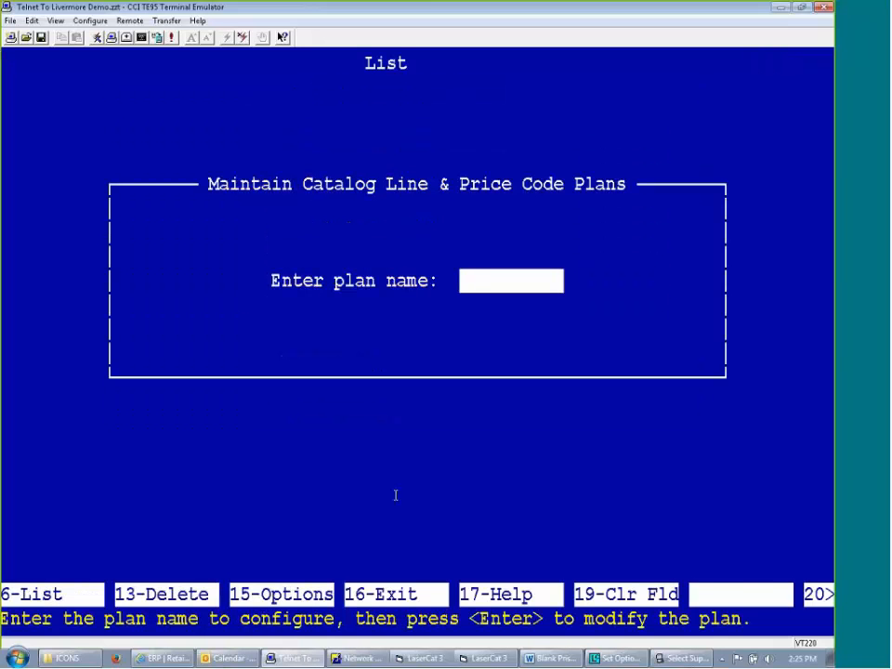
# Examine the manufacturer display information of the AAPEX catalog line plan, and return to the Supplier Maintenance Wizard
pyautogui.press('F6')
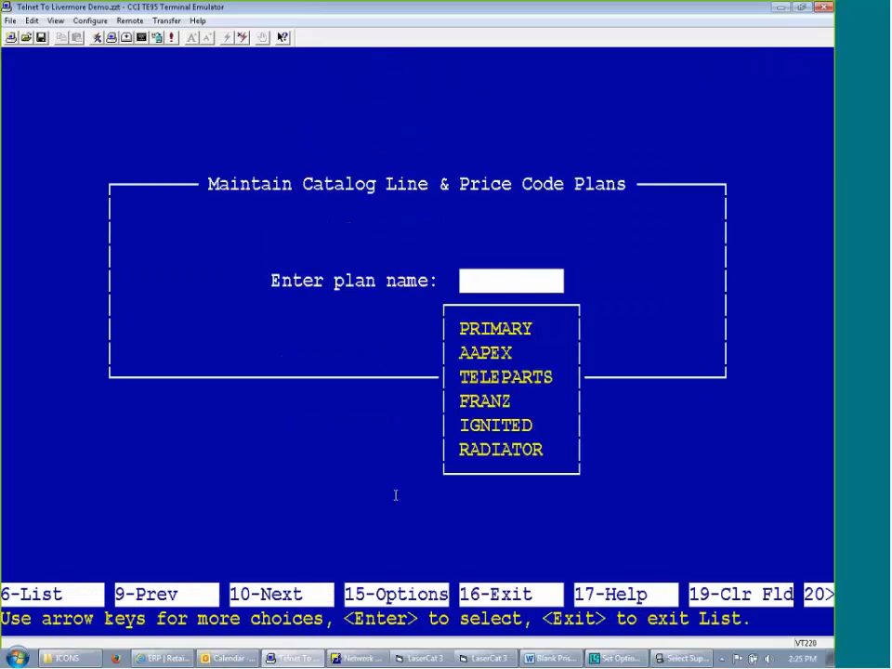
pyautogui.press('Down')
pyautogui.press('Return')
pyautogui.press('Return')
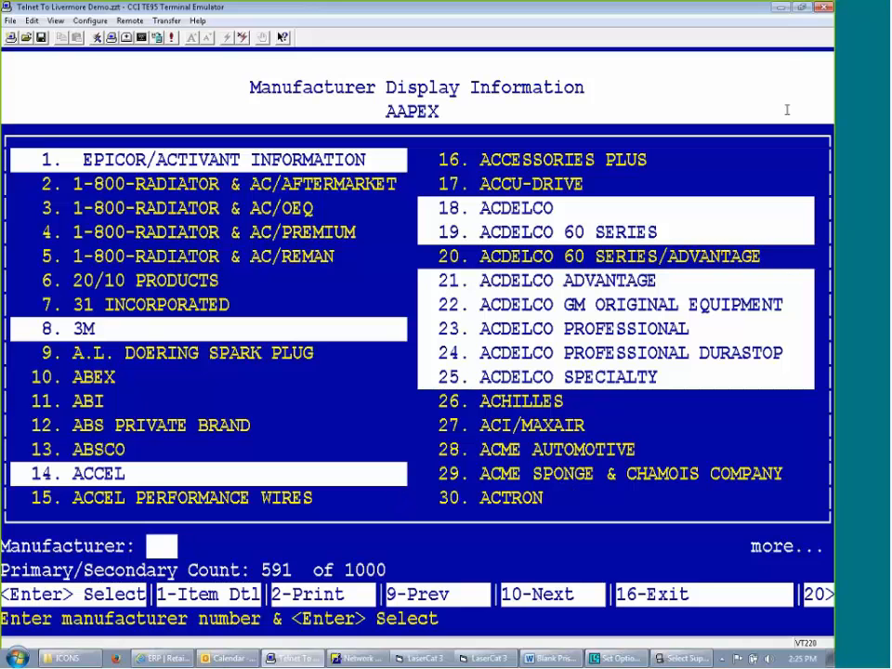
pyautogui.click(783, 9)
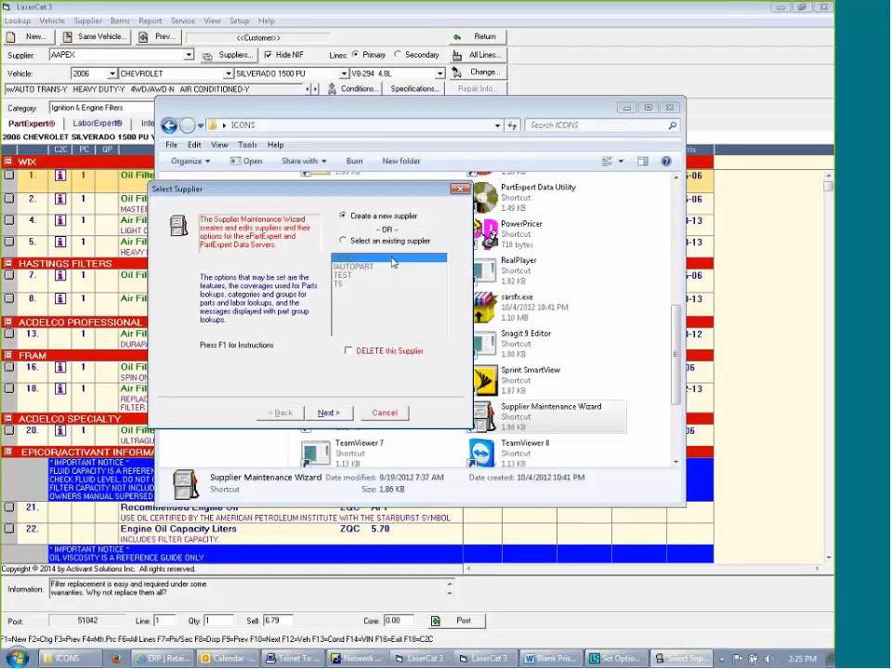
# Open the existing supplier AAPEX for editing, leave its features as they are, and go to the coverage source options
pyautogui.click(343, 241)
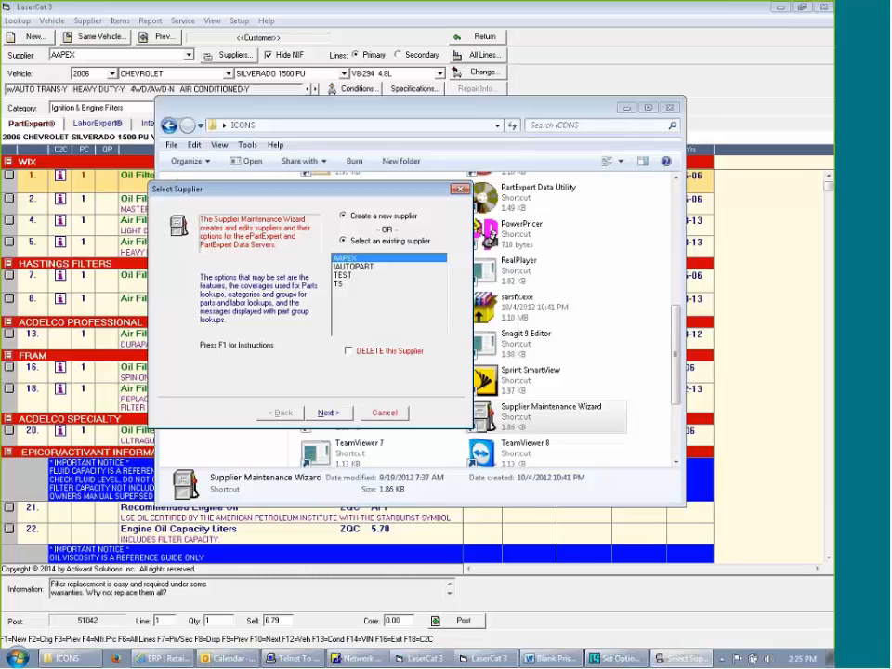
pyautogui.doubleClick(339, 257)
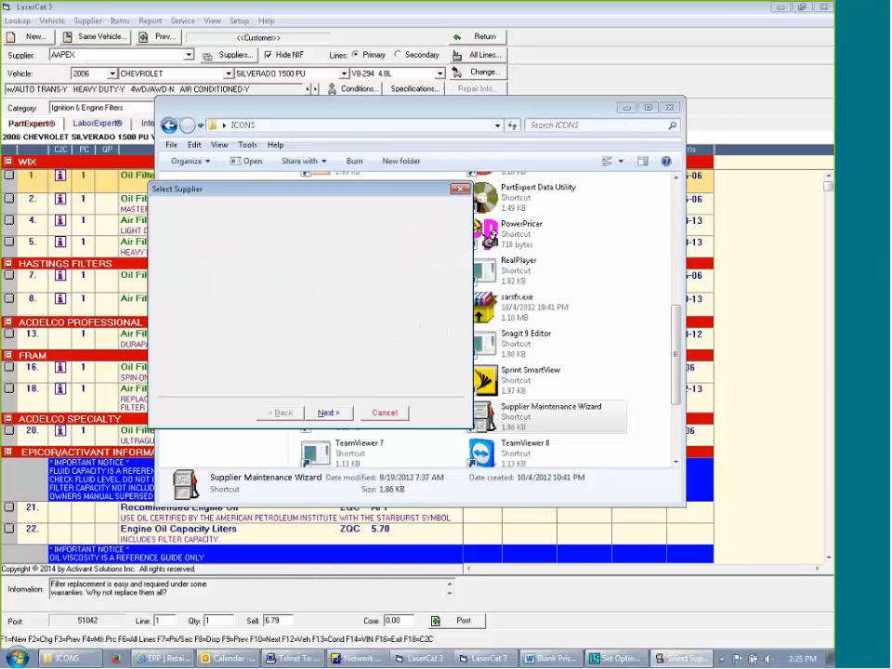
pyautogui.click(330, 414)
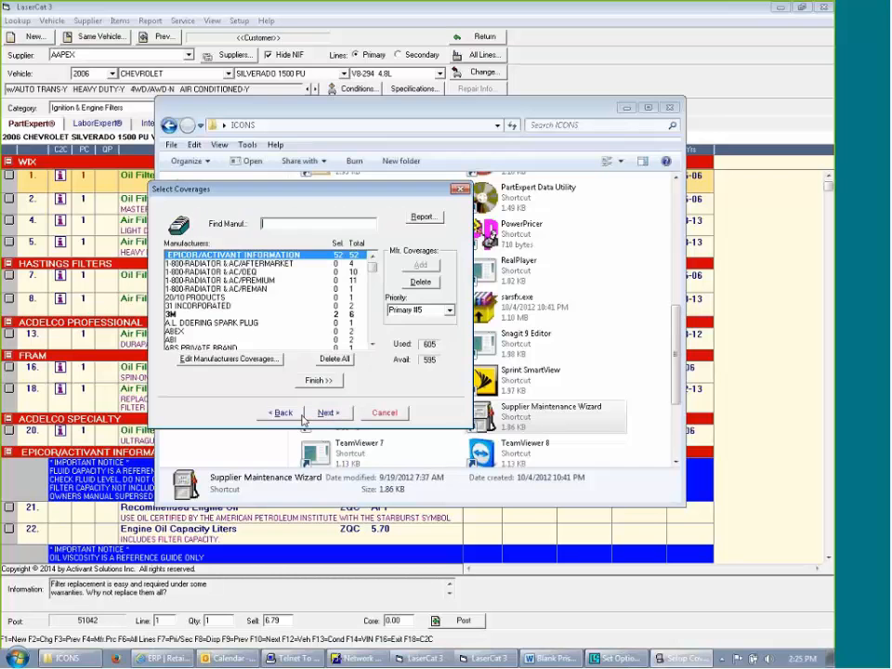
pyautogui.click(301, 415)
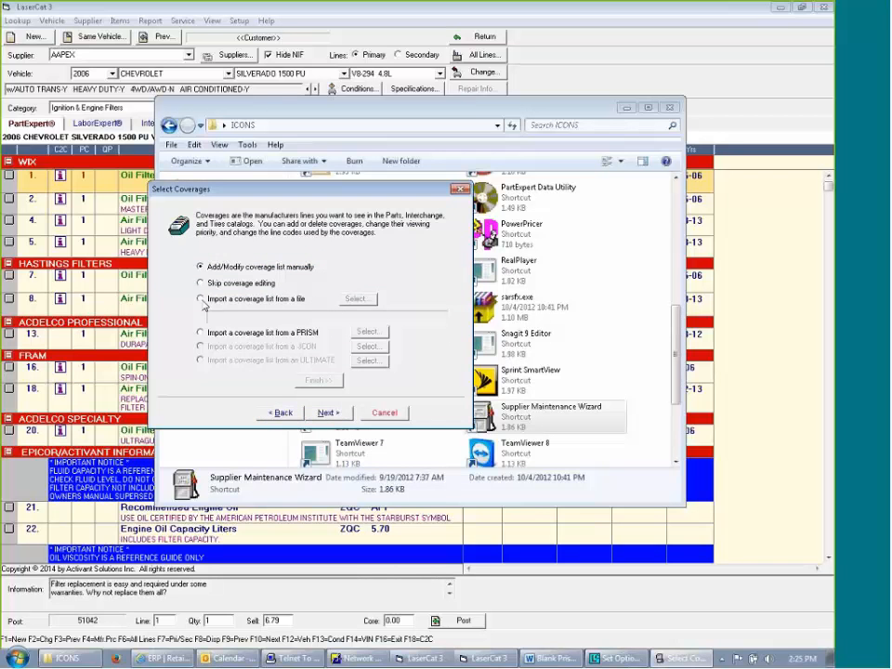
# Import the AAPEX coverage list from a PRISM, allowing the wizard access through the Windows Firewall
pyautogui.click(200, 298)
pyautogui.click(201, 331)
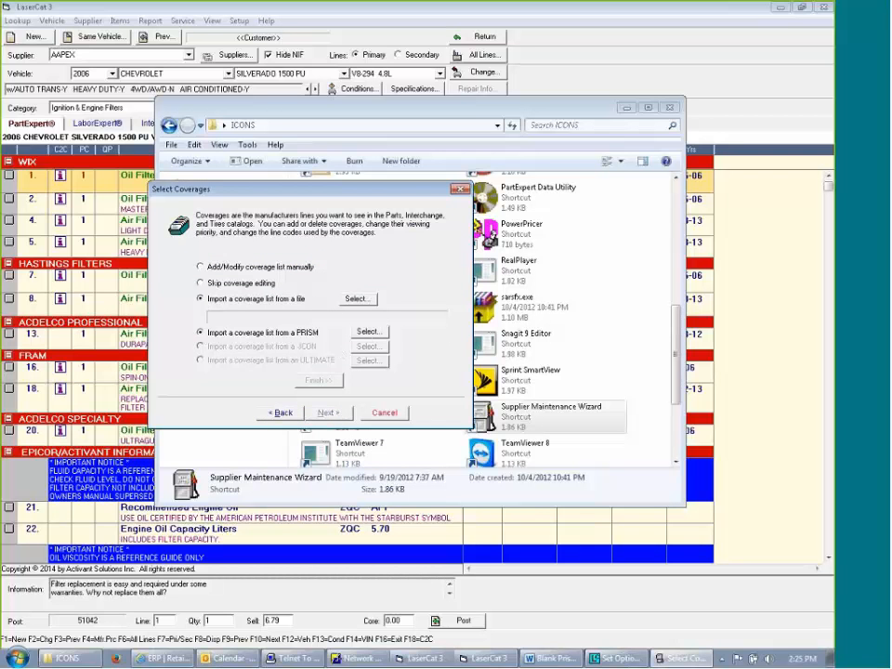
pyautogui.click(367, 332)
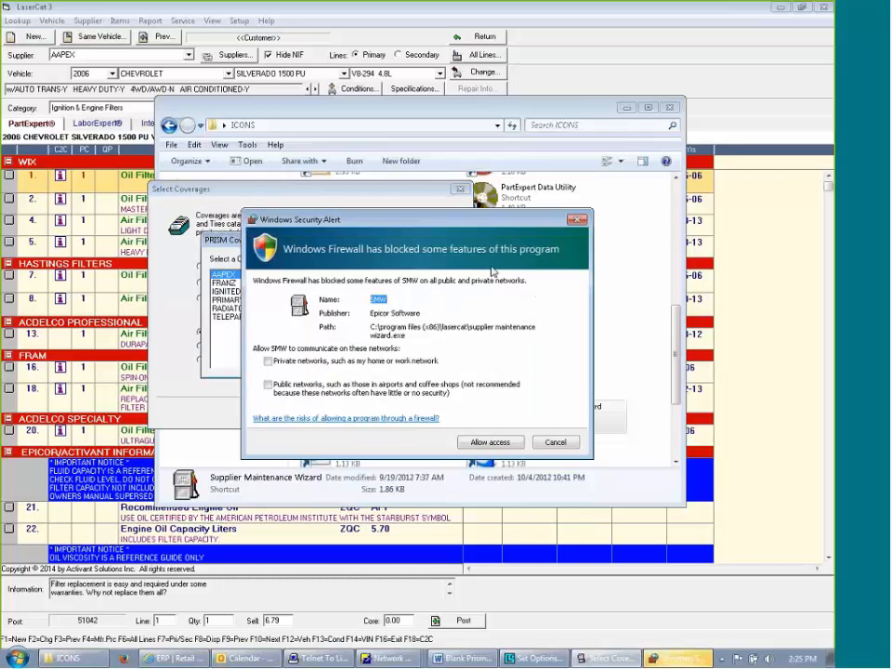
pyautogui.click(495, 443)
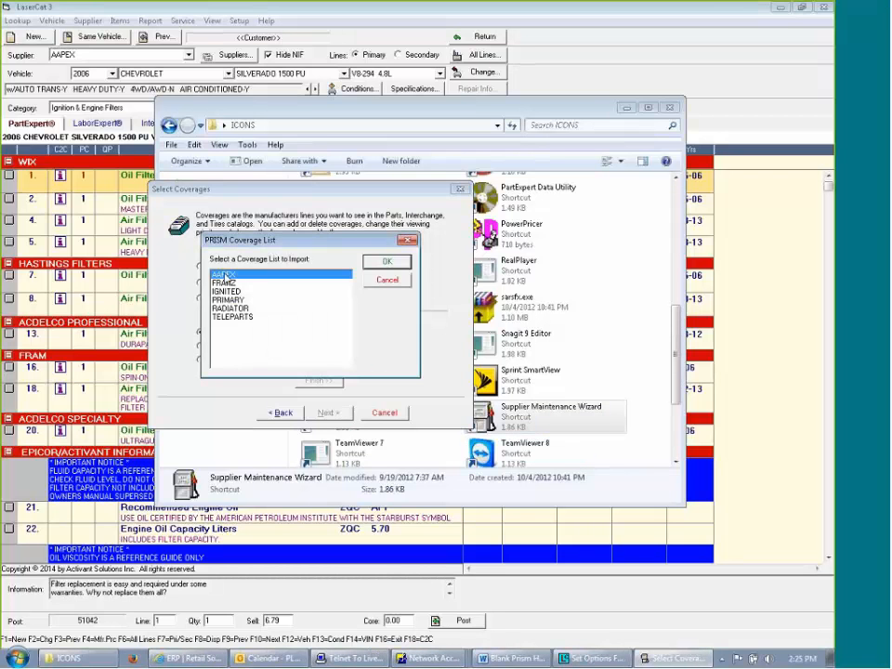
pyautogui.click(388, 263)
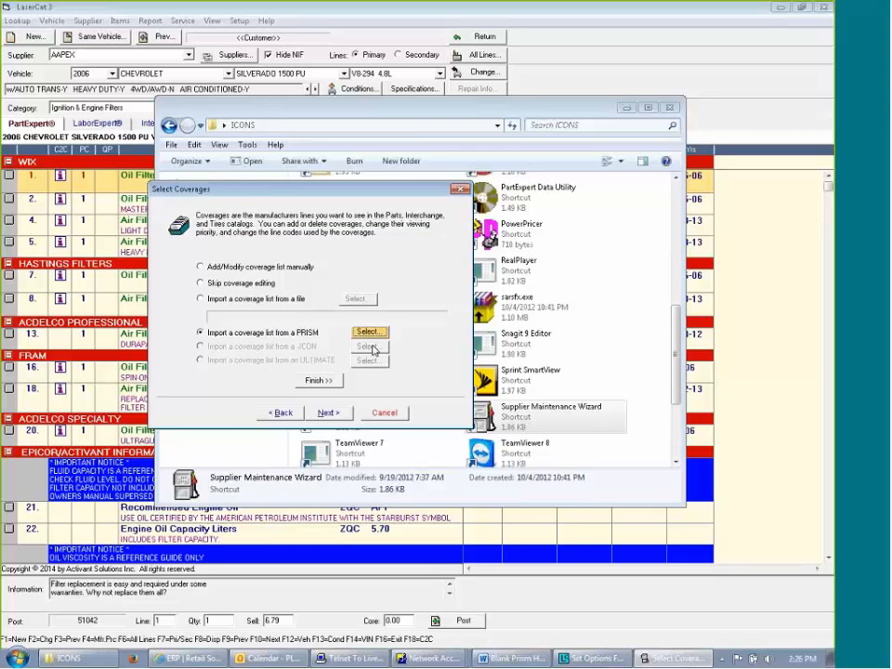
# Accept the existing category, group and group message settings and perform the changes to supplier AAPEX
pyautogui.click(330, 413)
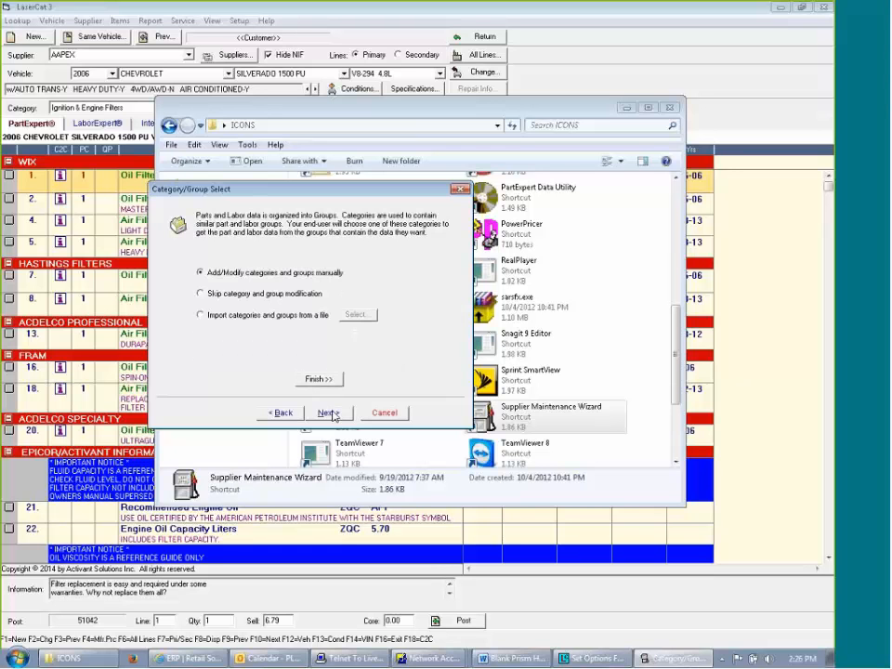
pyautogui.click(331, 413)
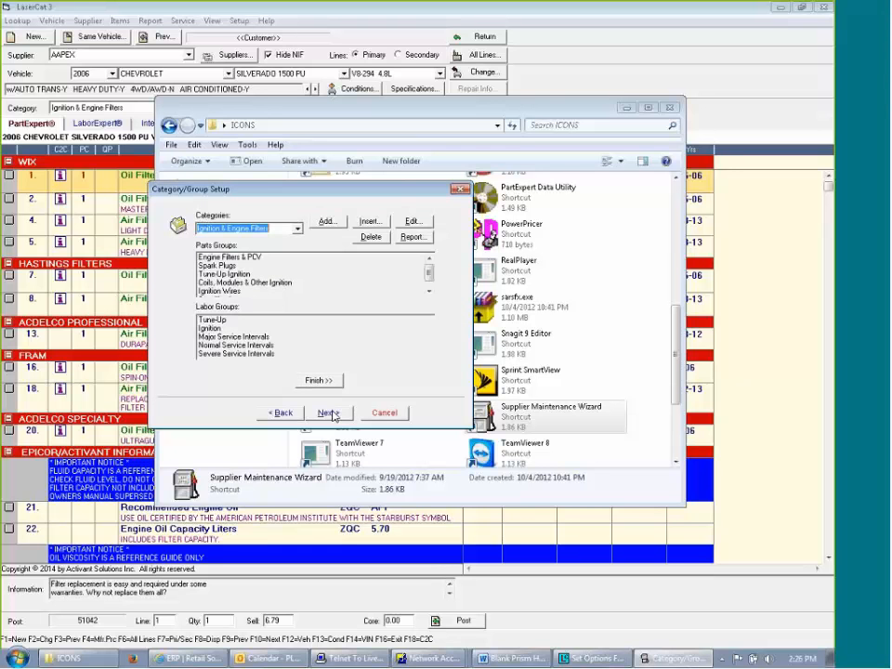
pyautogui.click(331, 413)
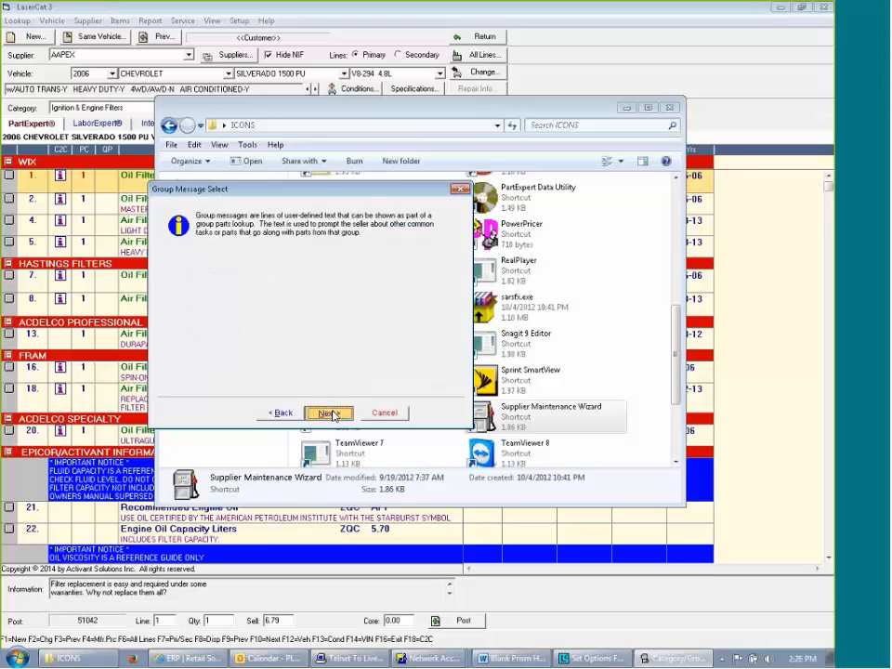
pyautogui.click(331, 415)
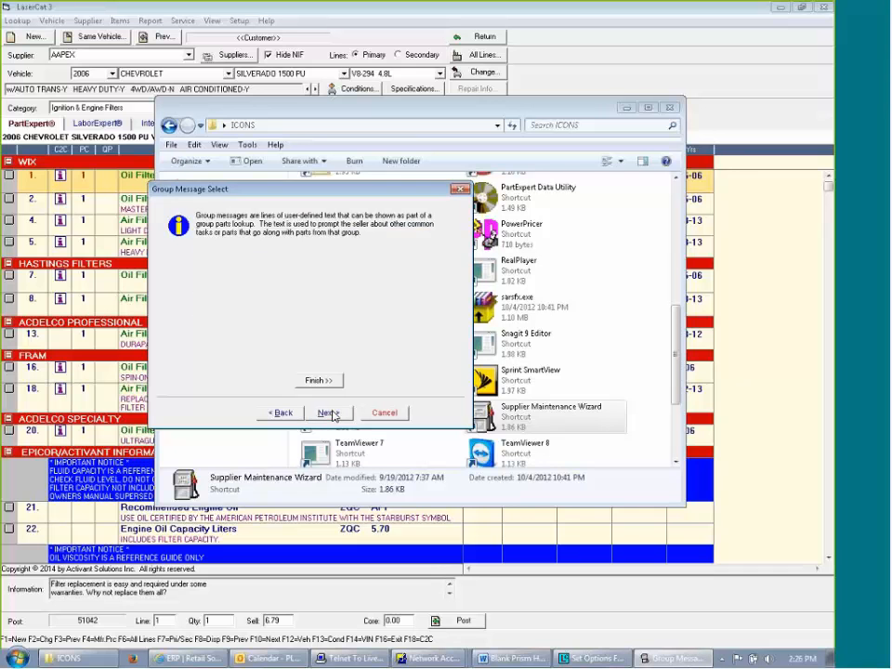
pyautogui.click(331, 413)
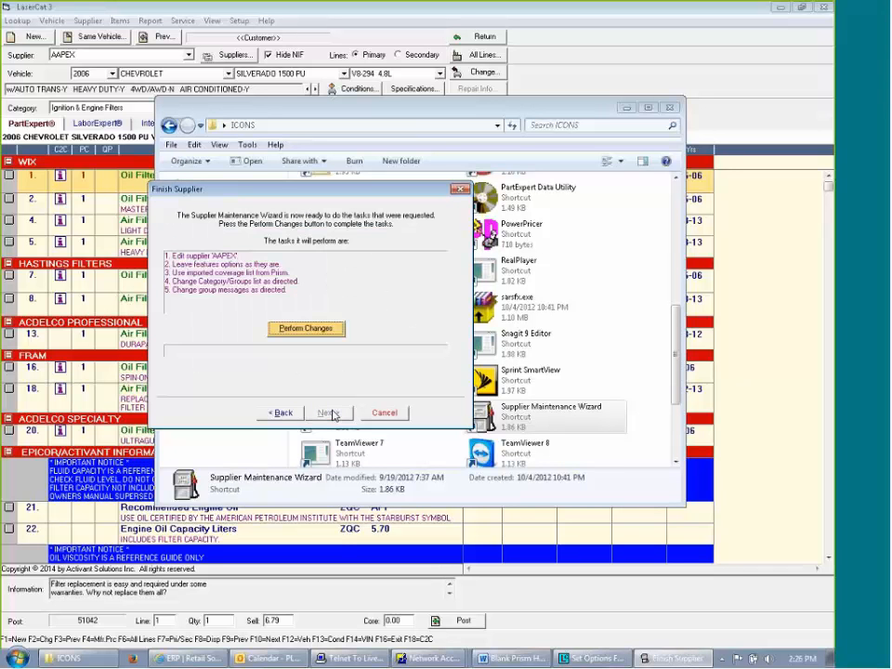
pyautogui.click(303, 332)
pyautogui.click(303, 330)
pyautogui.click(426, 660)
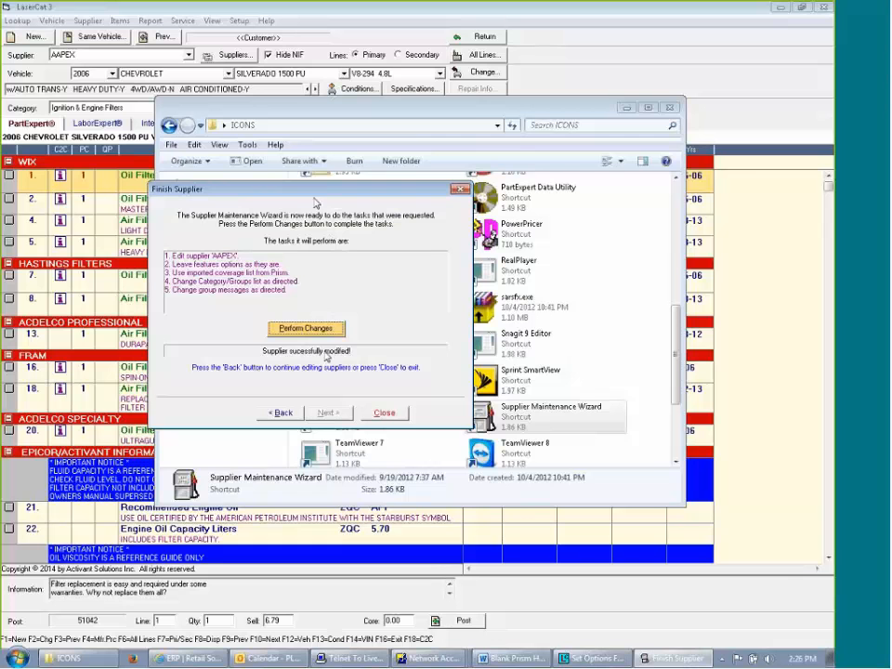
# Start creating a new supplier in the wizard and name it Metro
pyautogui.click(283, 413)
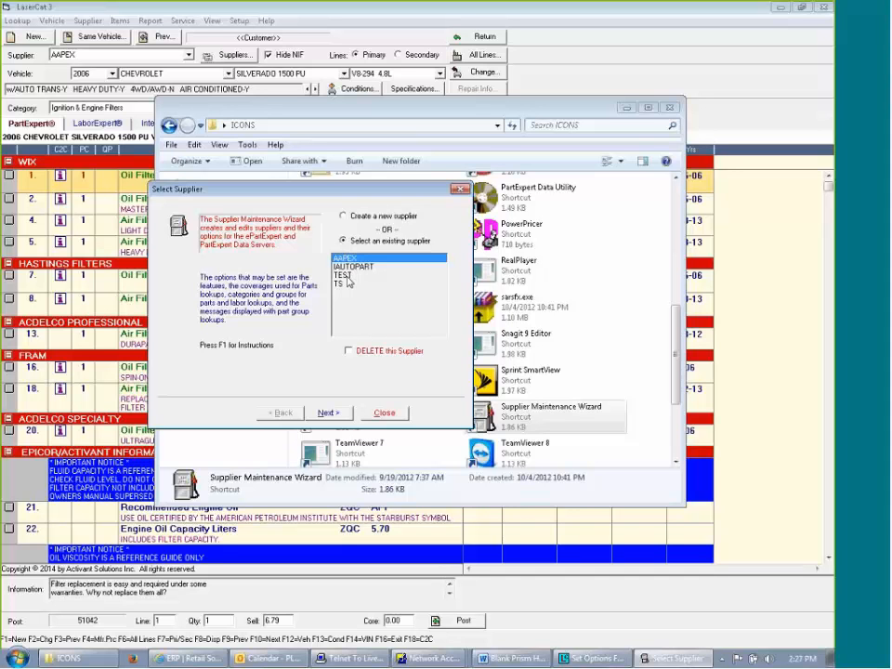
pyautogui.click(343, 215)
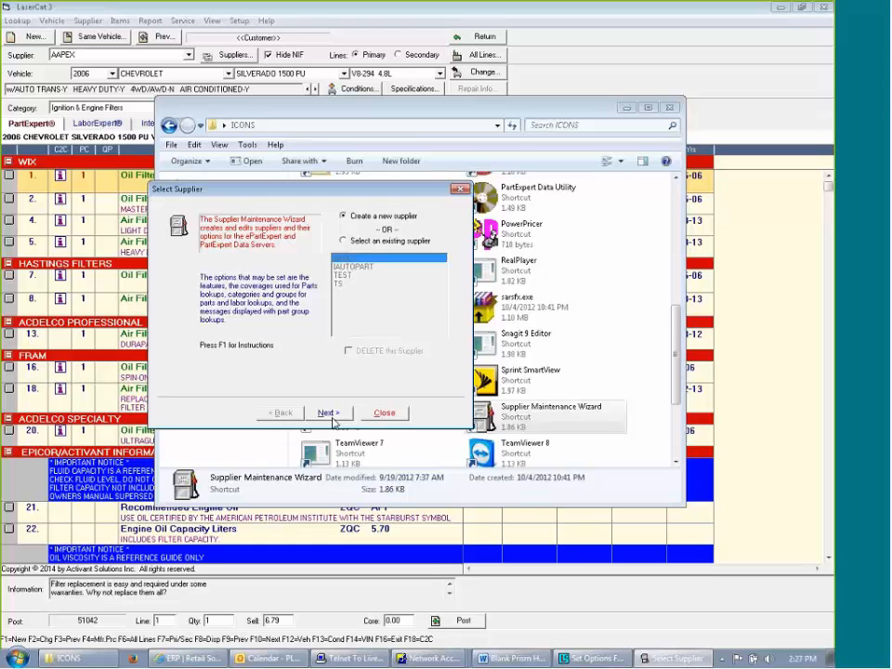
pyautogui.click(331, 418)
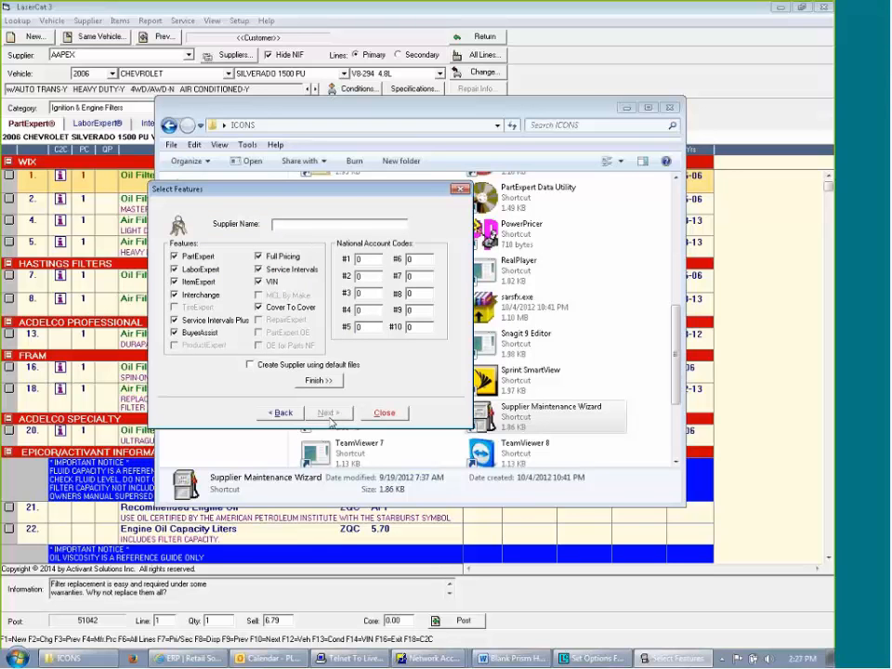
pyautogui.write('Metro')
# Choose Add/Modify coverage list manually for the new supplier and open its manufacturer coverage setup
pyautogui.click(328, 412)
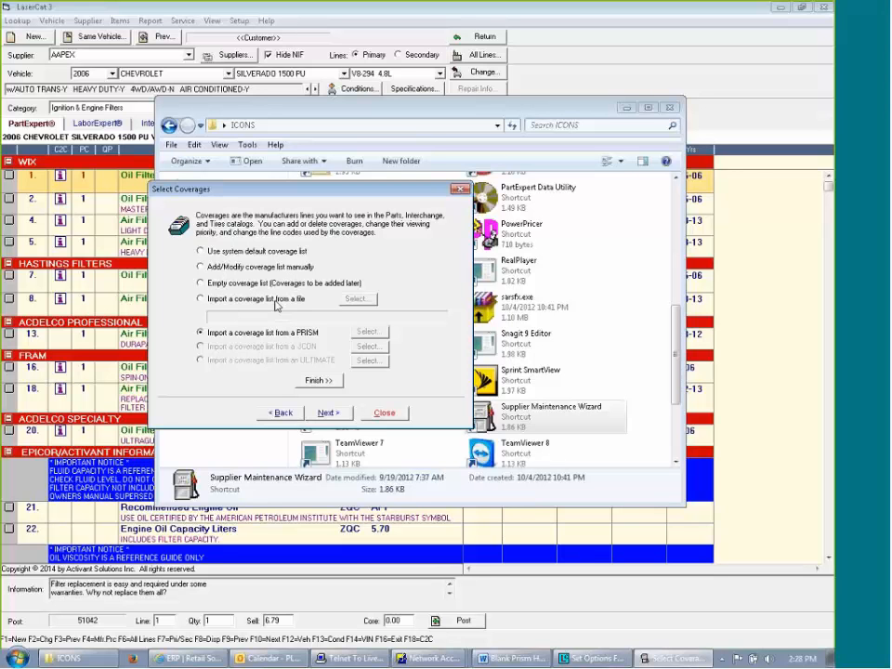
pyautogui.click(199, 266)
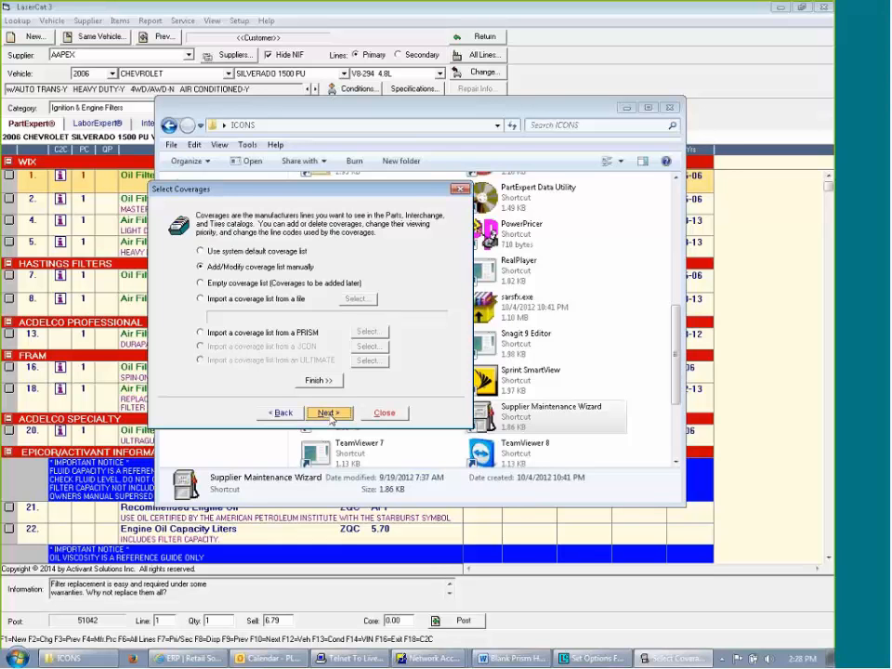
pyautogui.click(327, 412)
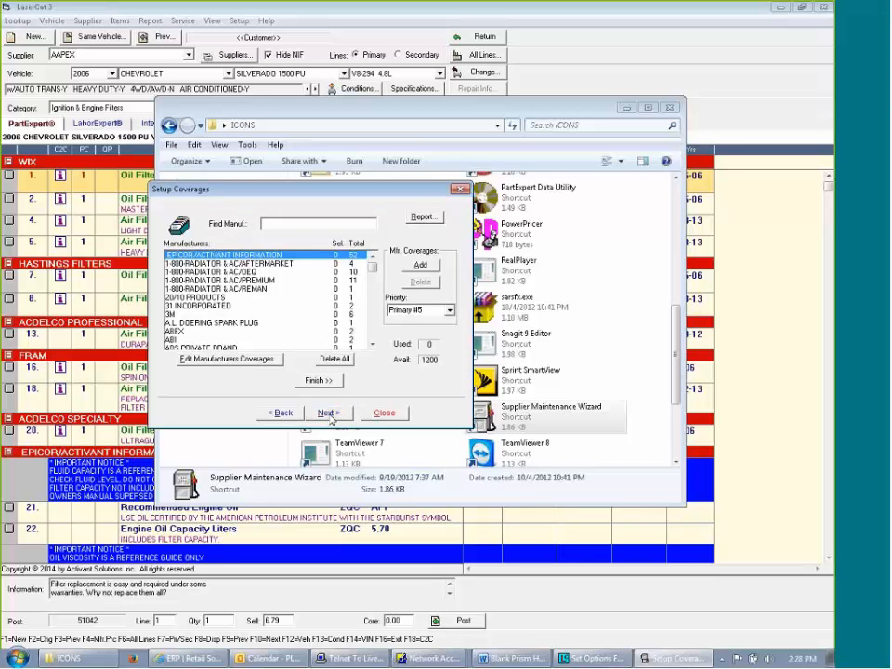